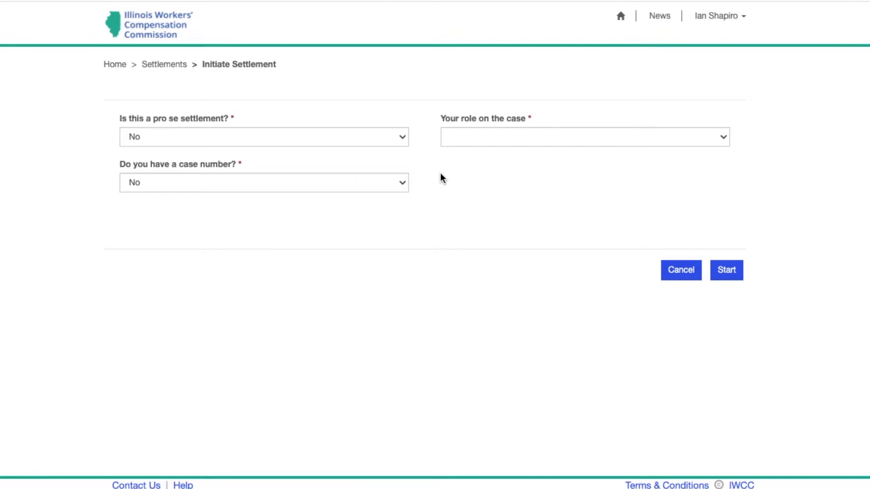
# - Mark the new settlement as a pro se settlement by setting that question to Yes
pyautogui.click(403, 138)
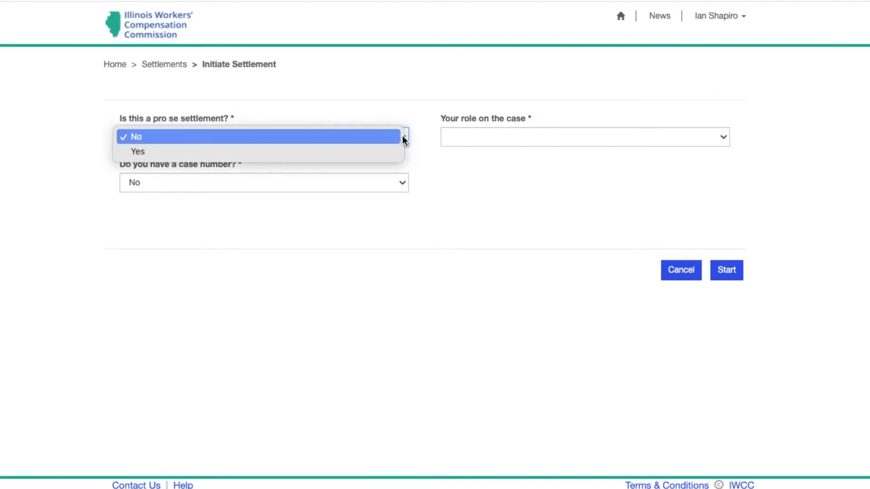
pyautogui.click(389, 153)
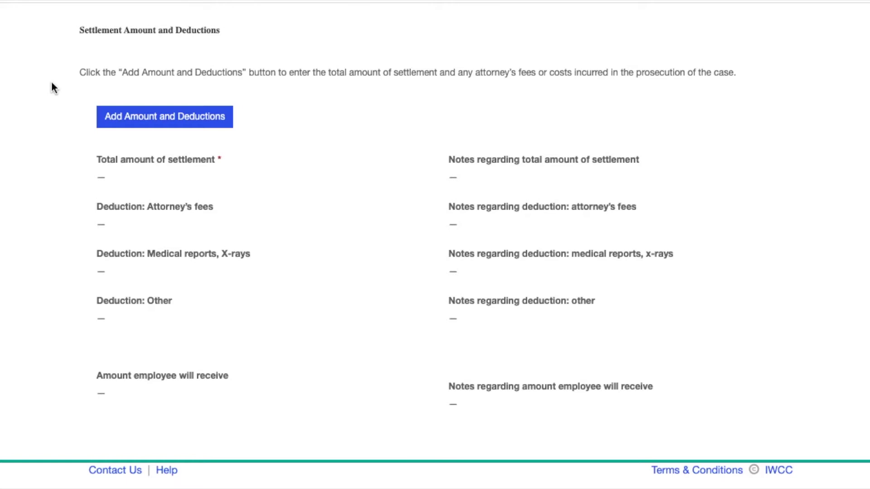
# - Open the form for adding the settlement amount and deductions, ready to enter the total amount of settlement
pyautogui.click(125, 118)
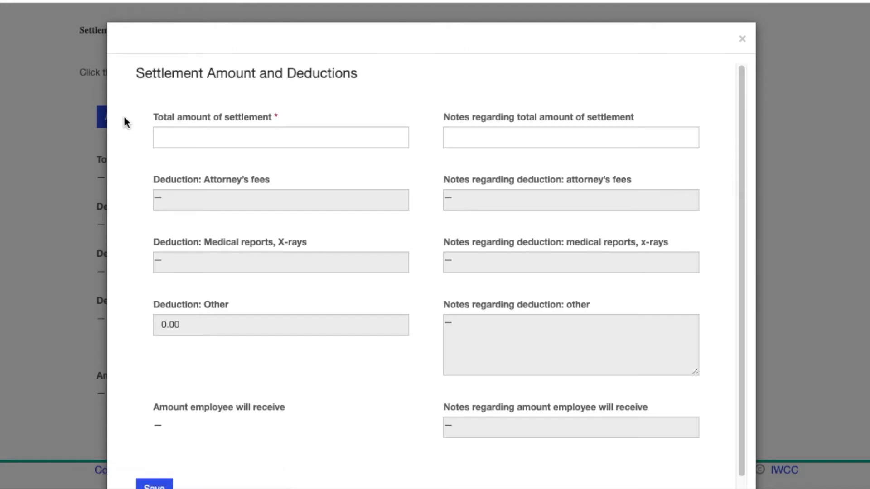
pyautogui.click(179, 134)
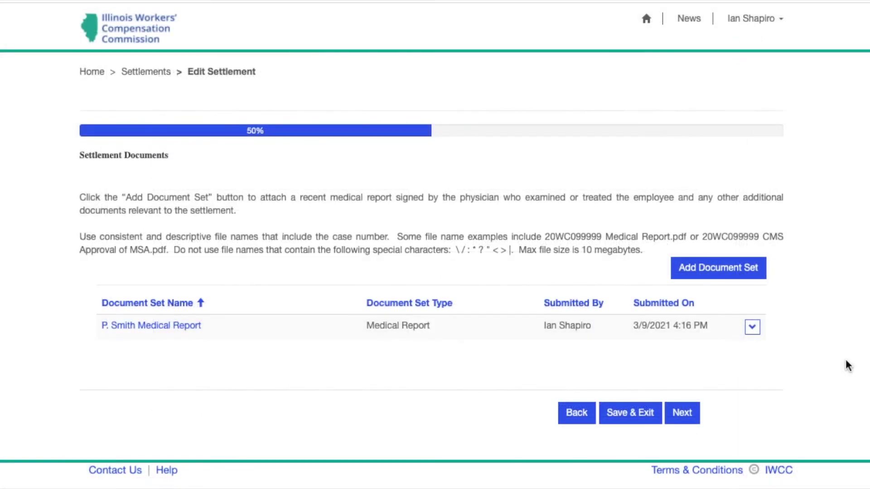
# - Start a new document set for the settlement and open its document set type choices
pyautogui.click(751, 275)
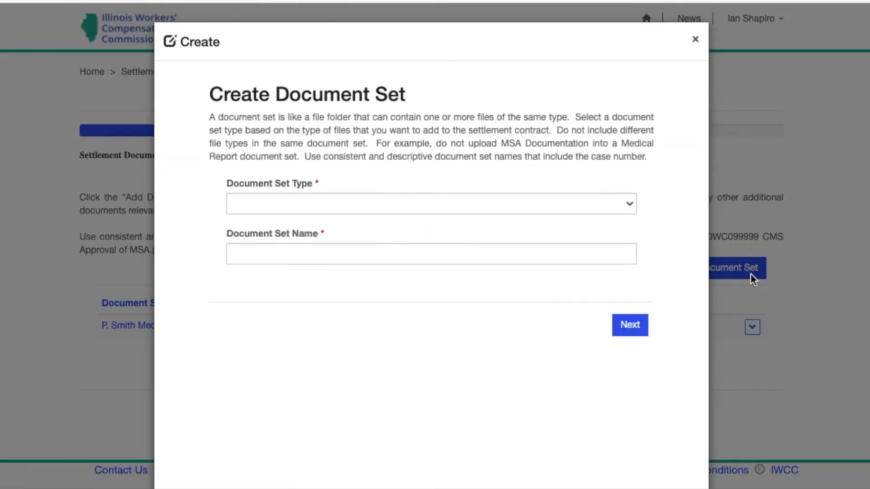
pyautogui.click(632, 205)
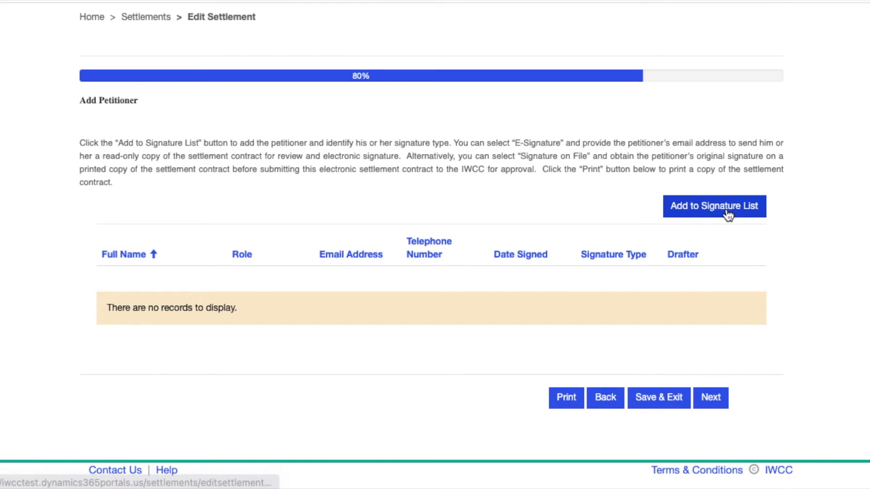
# - Add the petitioner to the signature list with the E-Signature type, filling in the petitioner's name and contact details
pyautogui.click(726, 211)
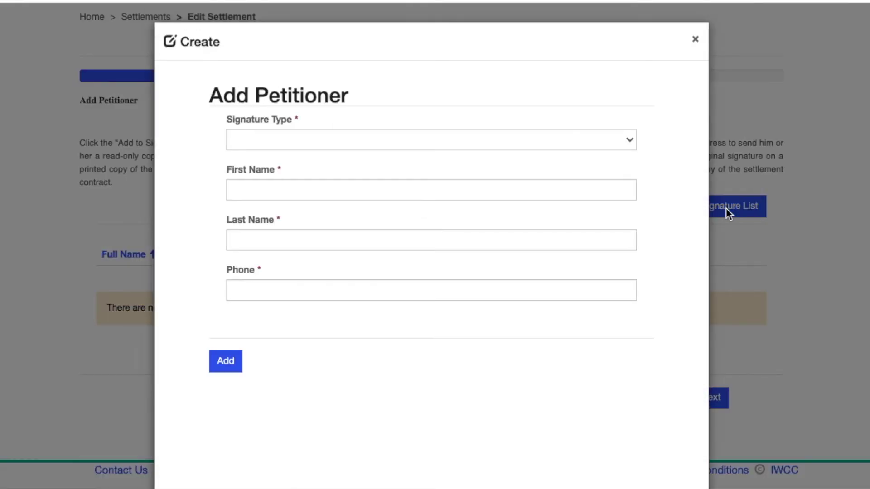
pyautogui.click(328, 136)
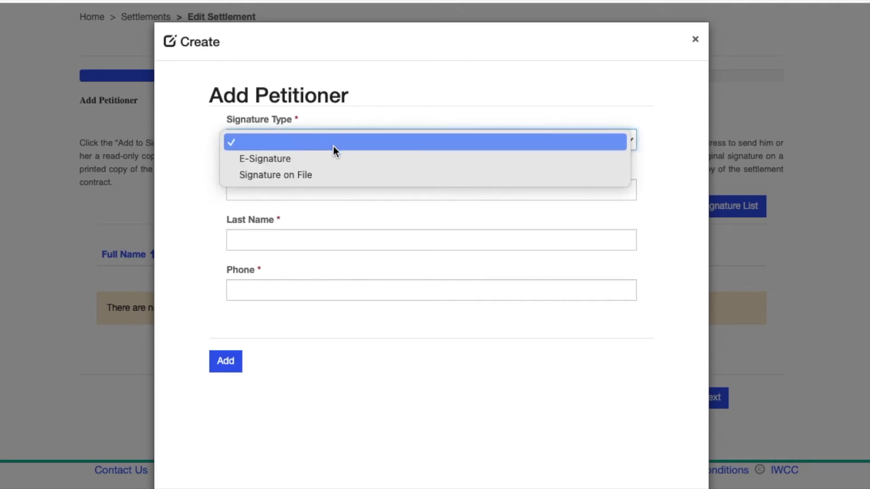
pyautogui.click(336, 158)
pyautogui.click(314, 186)
pyautogui.write('P')
pyautogui.press('Down')
pyautogui.press('Return')
pyautogui.click(230, 426)
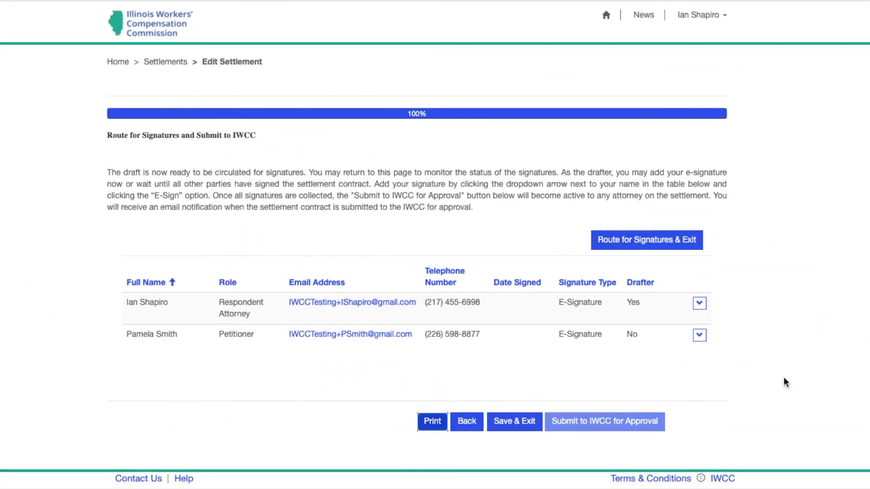
# - Route the settlement contract for signatures and exit, confirming the request
pyautogui.click(659, 250)
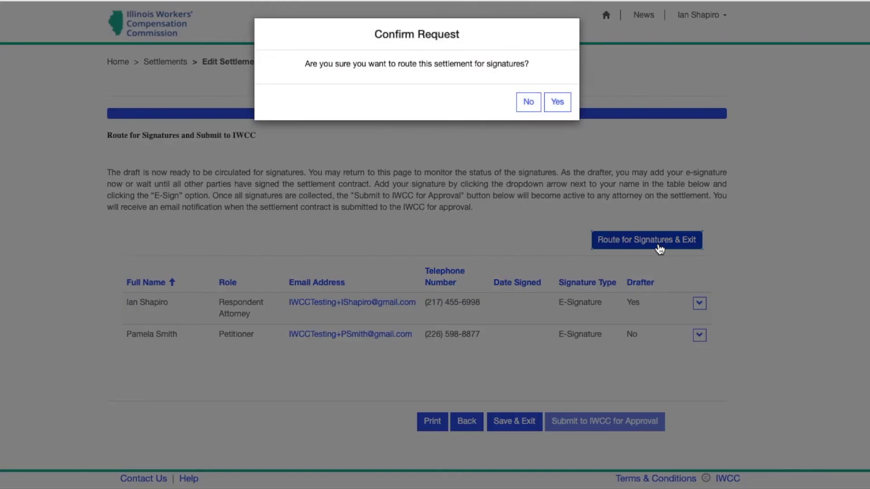
pyautogui.click(558, 105)
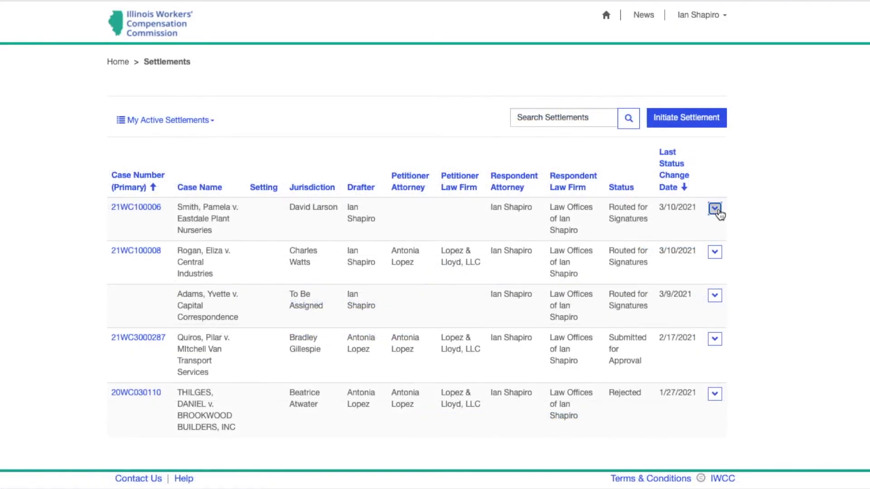
# - Open the settlement contract of the Eastdale Plant Nurseries case, review it through to its documents, and return it to the drafting attorney for changes
pyautogui.click(714, 209)
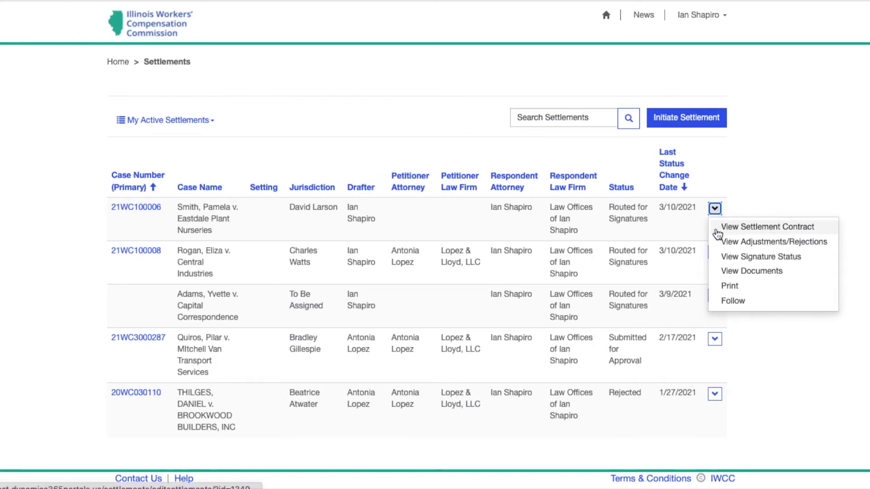
pyautogui.click(717, 232)
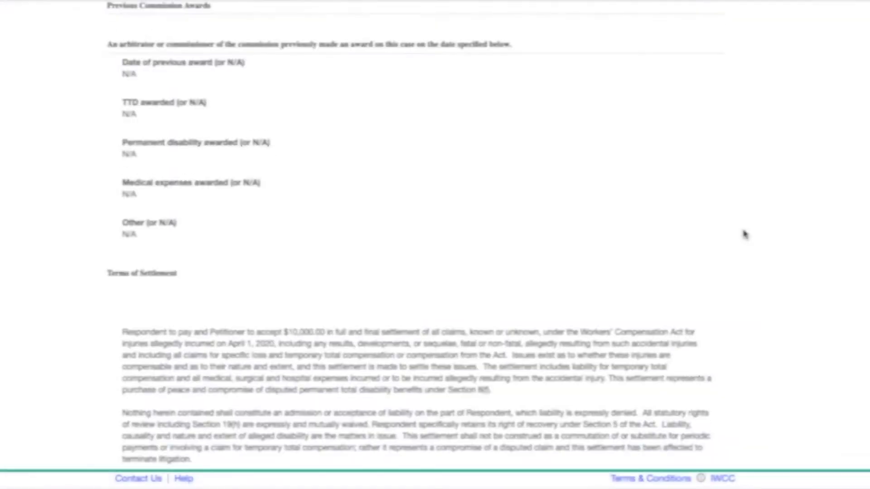
pyautogui.scroll(-3, 744, 234)
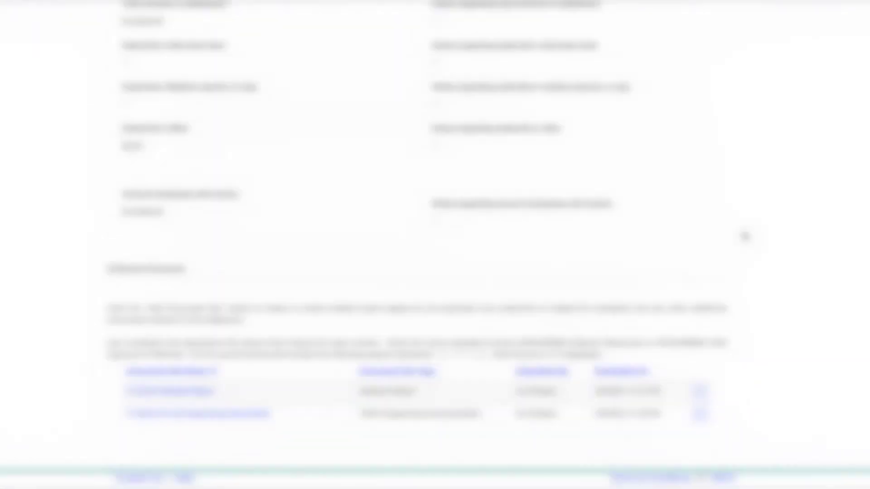
pyautogui.scroll(-3, 744, 236)
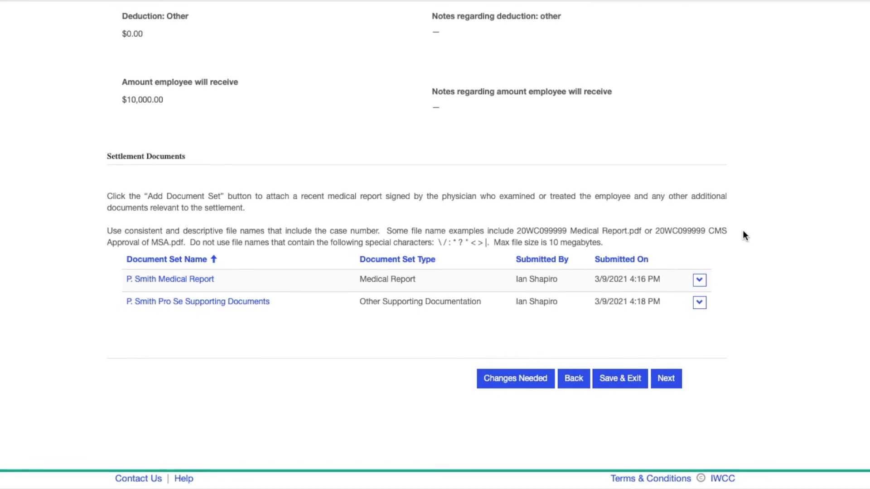
pyautogui.click(525, 385)
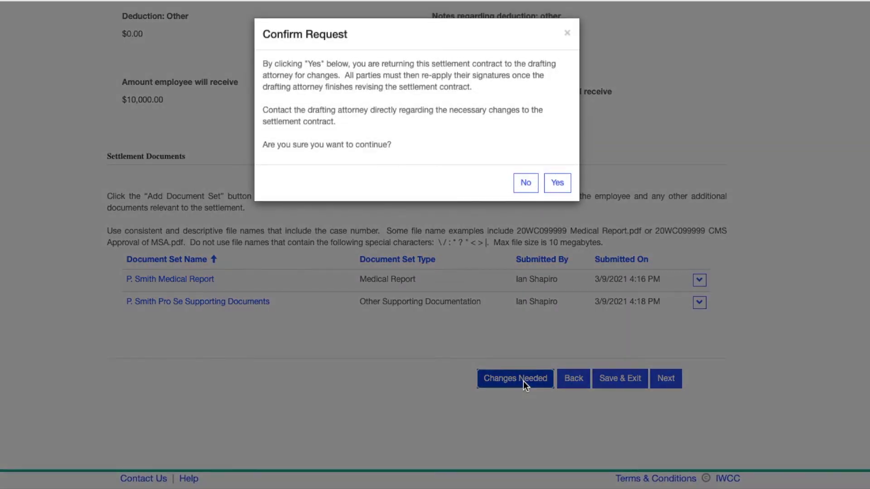
pyautogui.click(566, 191)
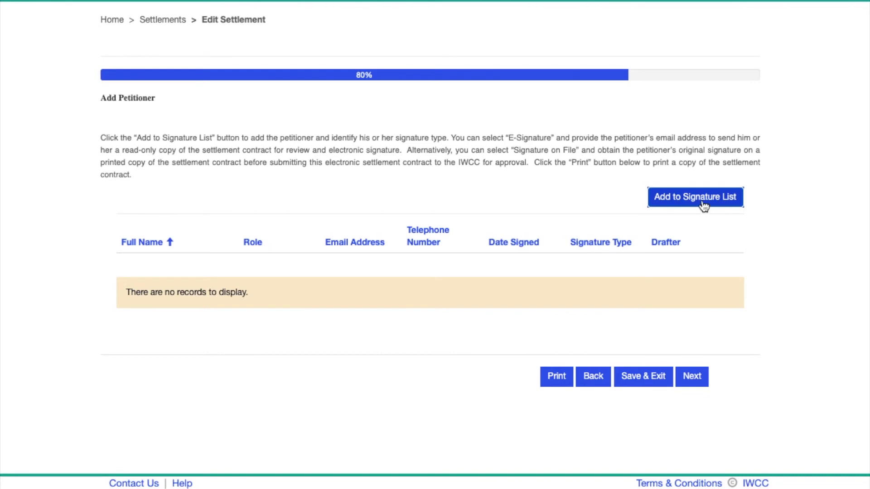
# - Add the petitioner to the signature list as Signature on File, with the petitioner's name, phone number and signing date 3/1/2021
pyautogui.click(702, 202)
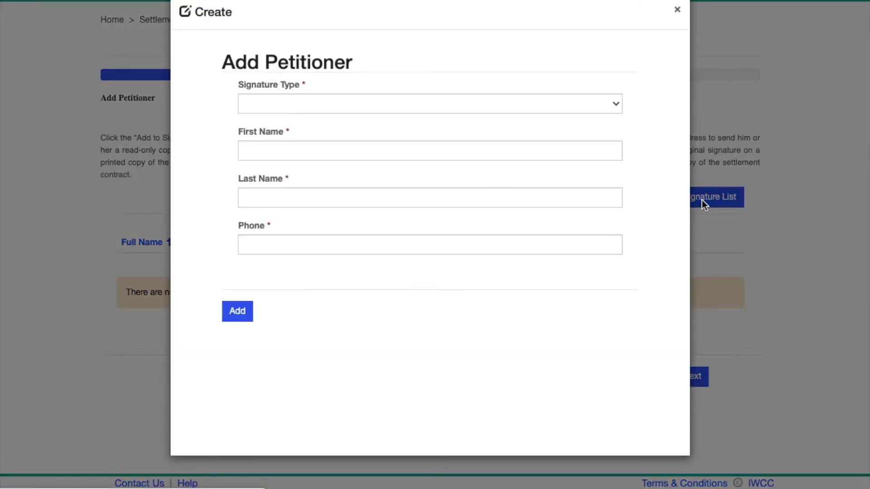
pyautogui.click(335, 105)
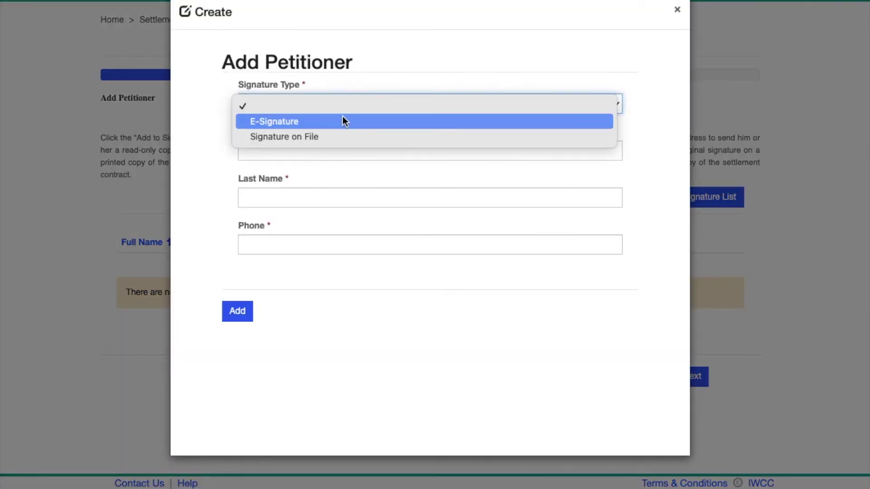
pyautogui.click(348, 137)
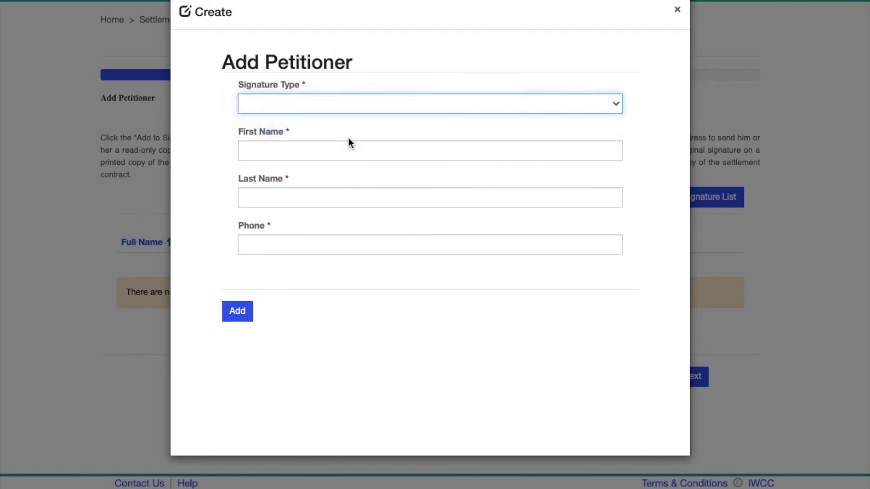
pyautogui.click(334, 144)
pyautogui.write('Pamela')
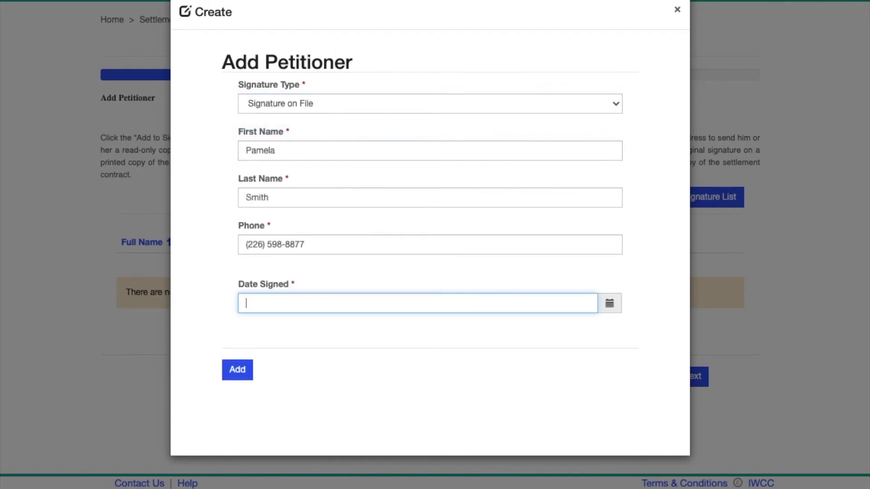
pyautogui.write('3/1/2021')
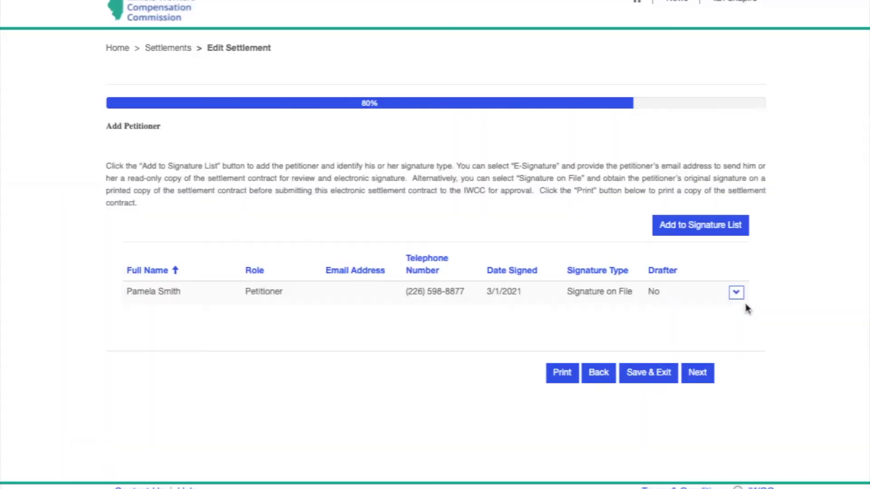
# - Remove the petitioner with the signature on file from the signature list
pyautogui.click(737, 294)
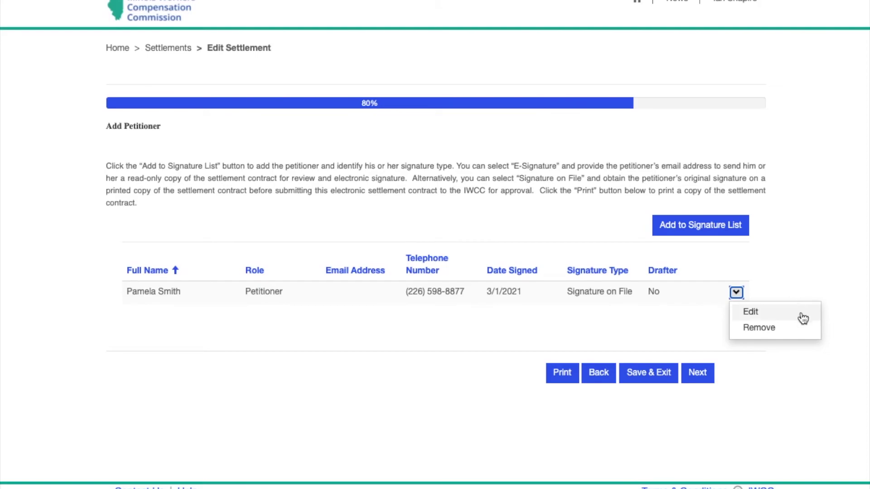
pyautogui.click(756, 328)
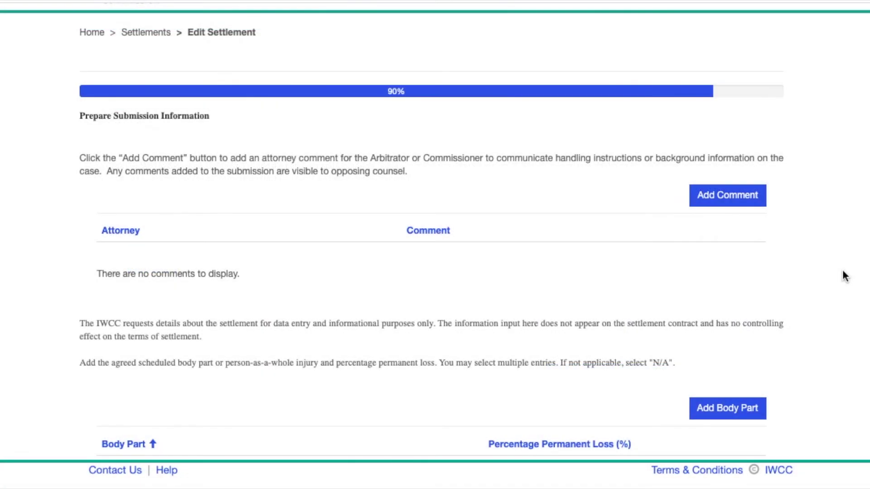
# - Add the attorney comment "PRO SE SETTLEMENT CONTRACT" to the submission information
pyautogui.click(738, 203)
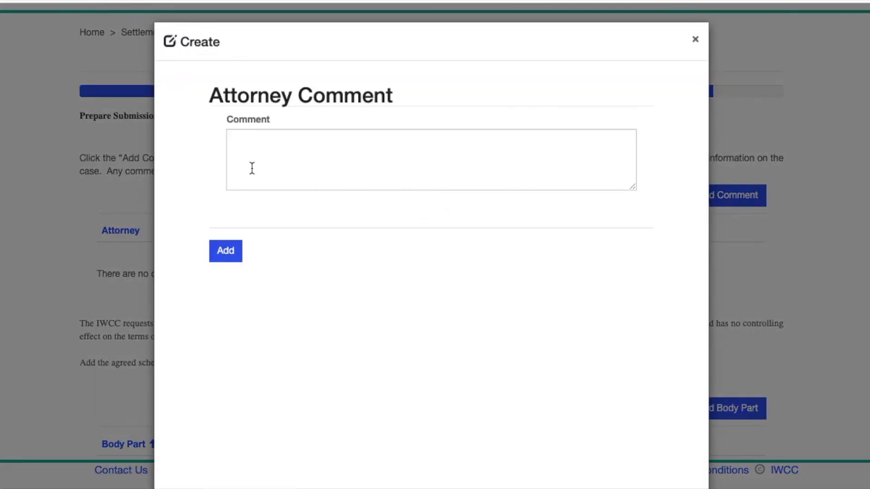
pyautogui.click(252, 158)
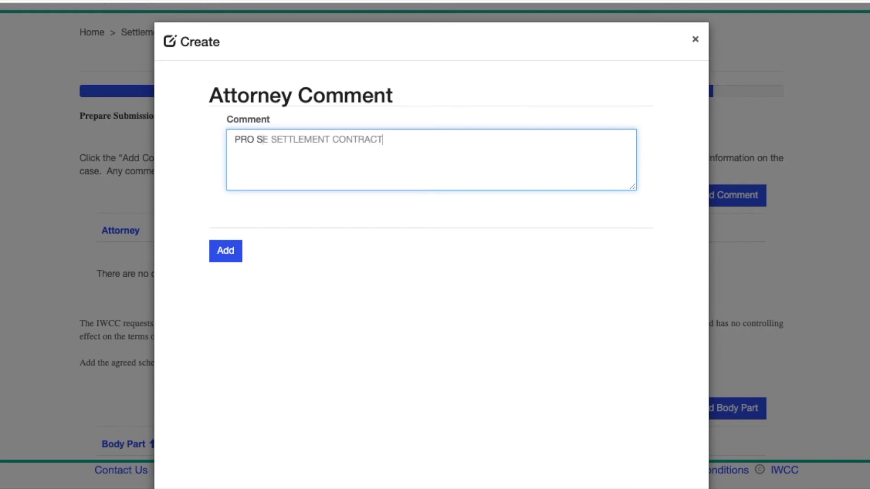
pyautogui.click(226, 252)
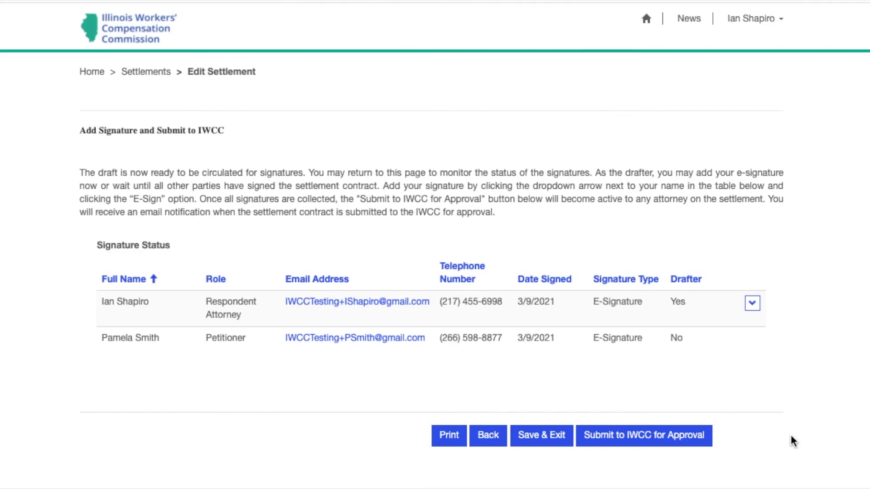
# - Submit the signed settlement contract to the IWCC for approval and confirm the submission
pyautogui.click(662, 439)
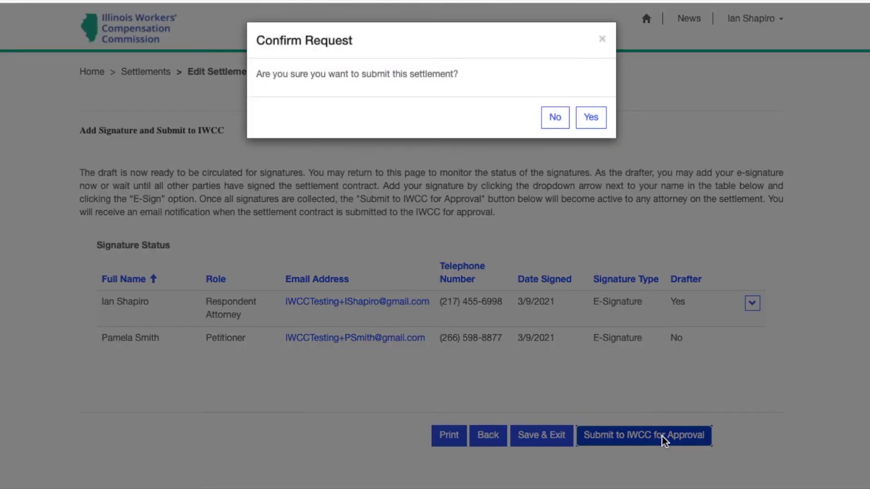
pyautogui.click(598, 121)
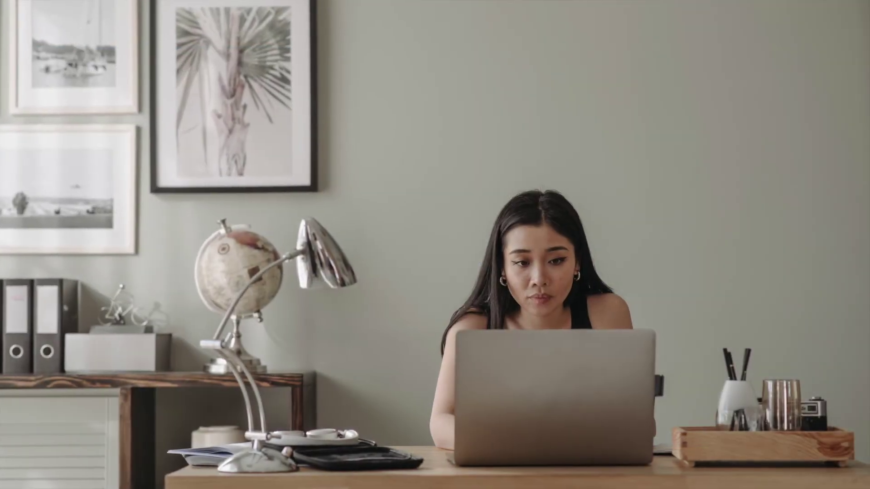